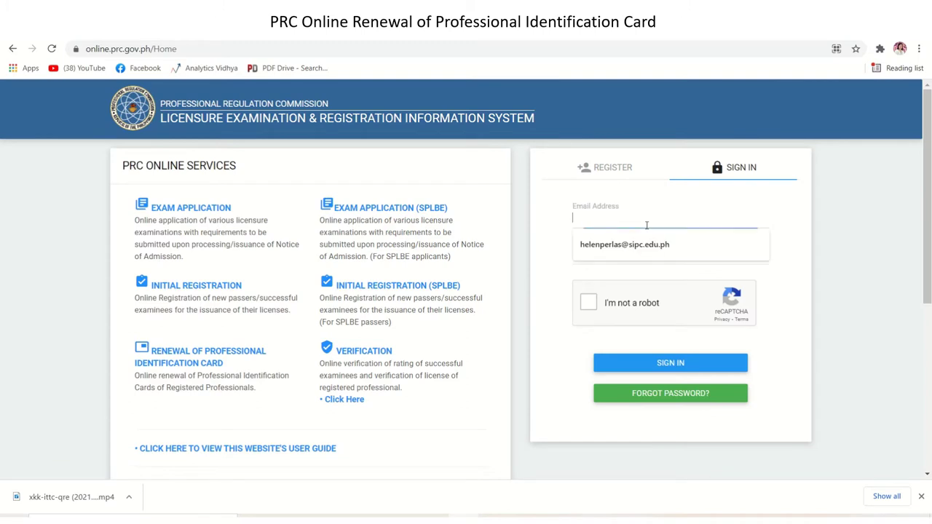
Sign in with the saved account e-mail, the account password, and the reCAPTCHA check.
click(653, 248)
click(638, 258)
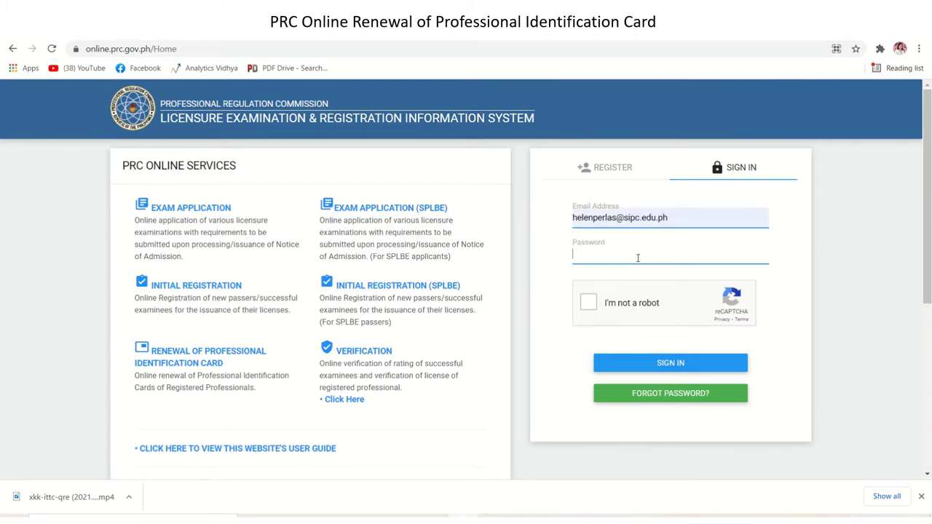
text(•)
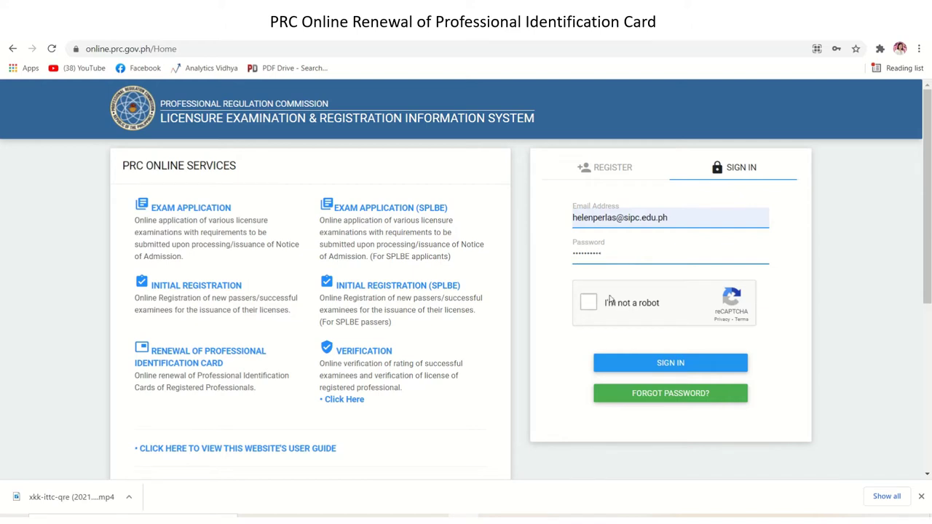
click(589, 304)
click(666, 364)
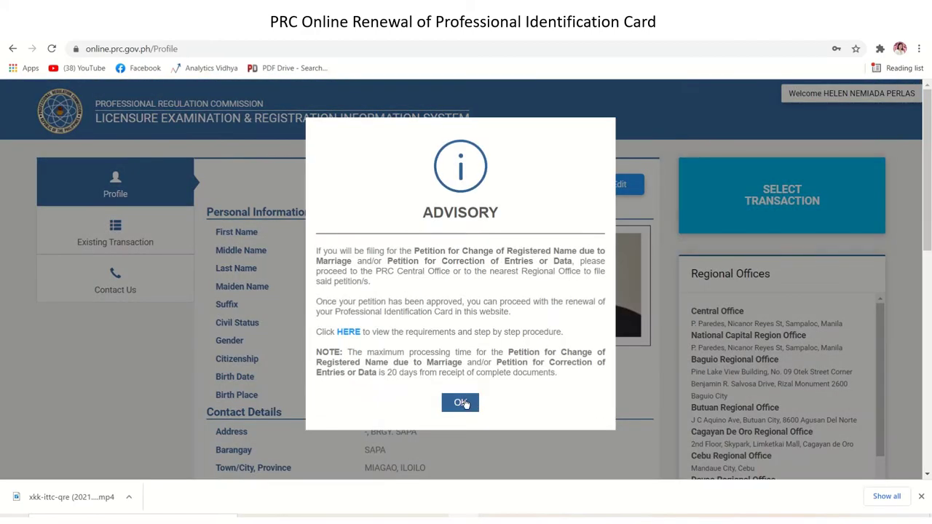
Dismiss the name-change and free-slots advisories, review the profile, and go to Select Transaction.
click(461, 403)
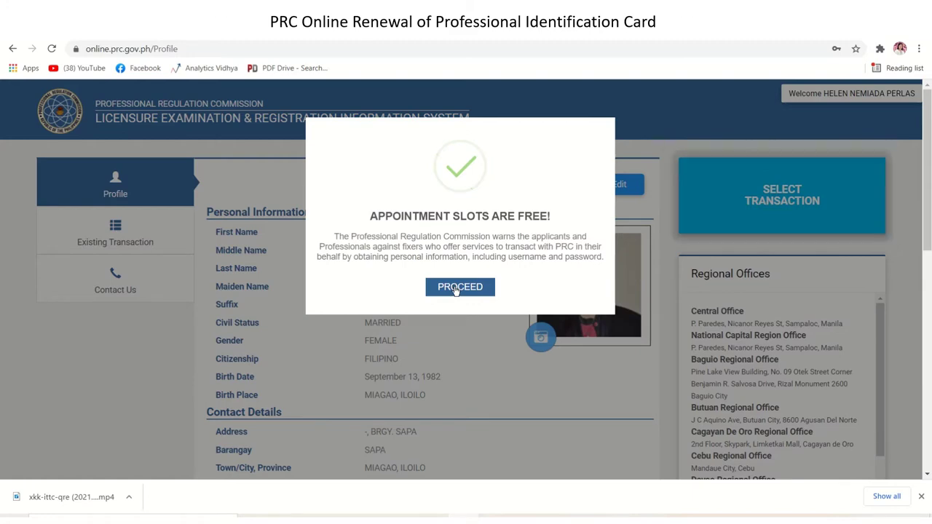
click(457, 287)
scroll(500, 386, down, 3)
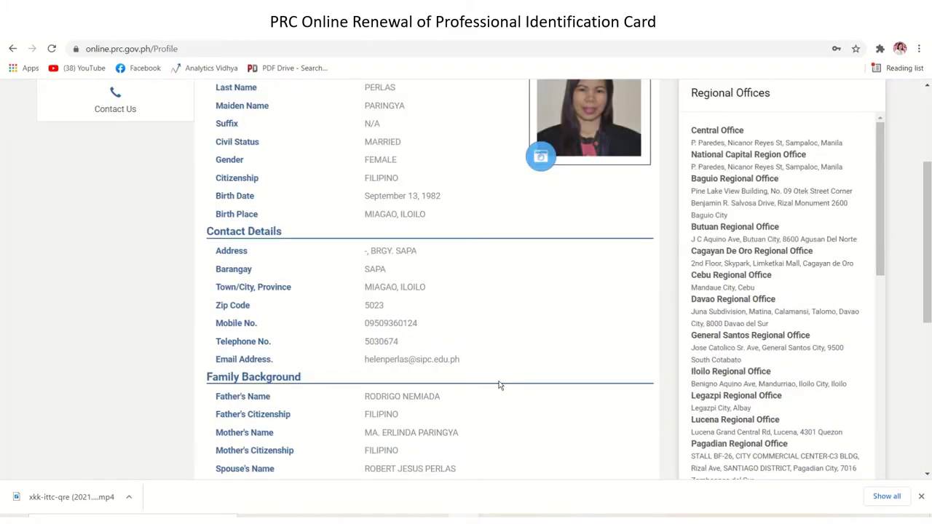
scroll(507, 389, up, 3)
click(779, 177)
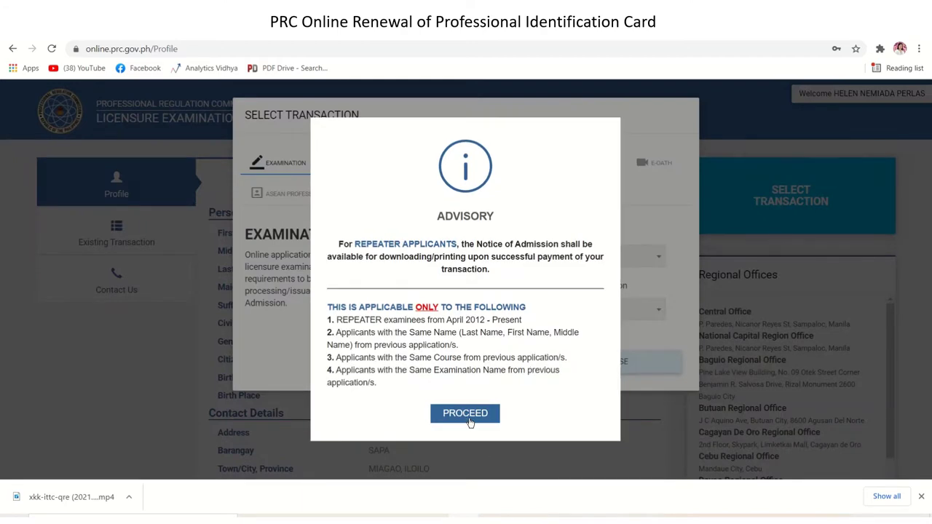
Dismiss the repeater advisory, switch to the Renewal transaction, and browse the profession list.
click(469, 421)
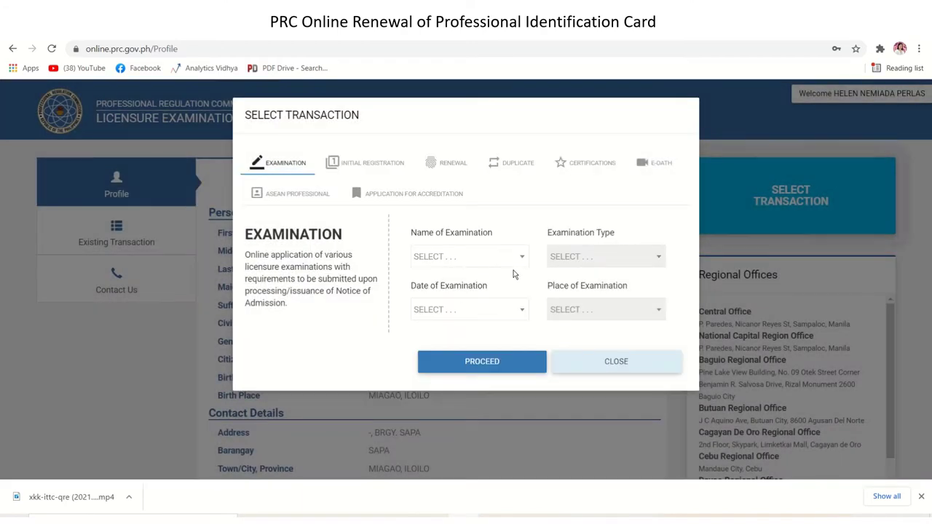
click(457, 163)
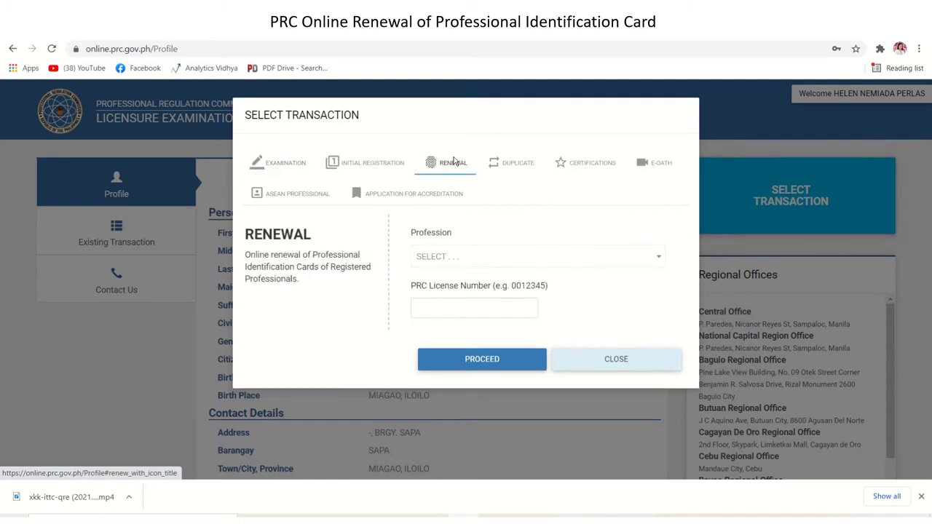
click(581, 265)
scroll(552, 378, down, 10)
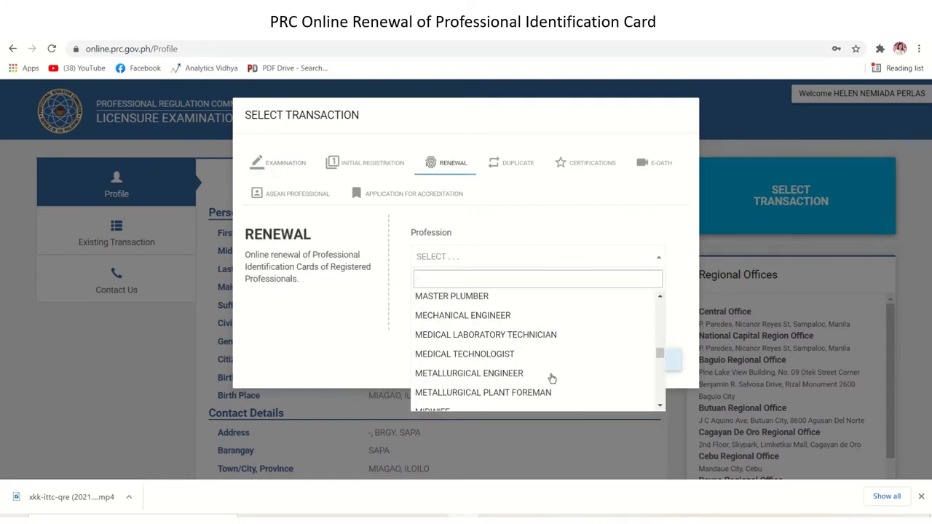
scroll(551, 378, down, 6)
scroll(517, 335, down, 2)
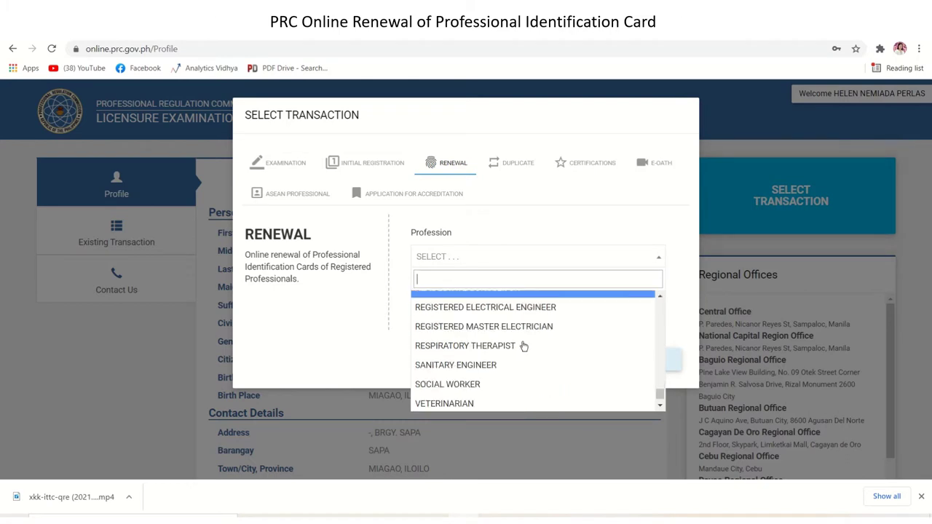
scroll(523, 347, down, 1)
scroll(510, 342, up, 2)
scroll(496, 357, up, 2)
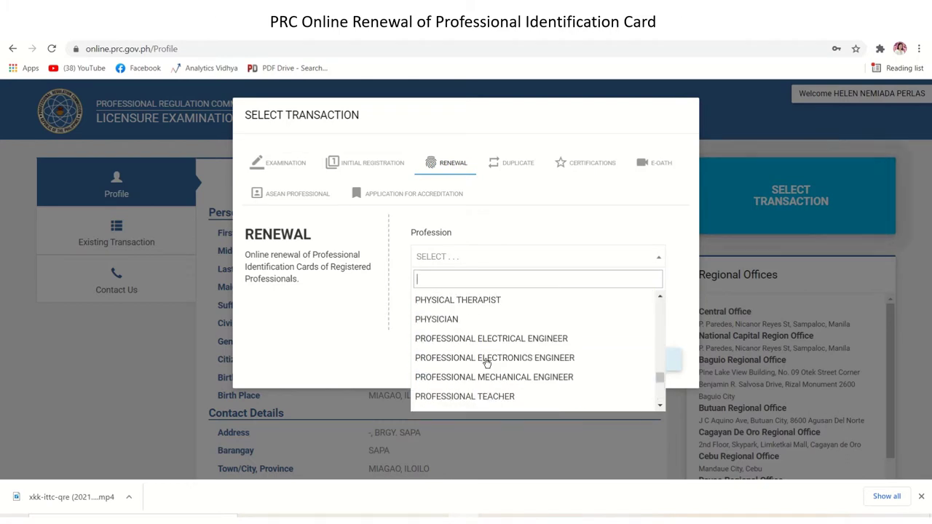
Choose PROFESSIONAL TEACHER, fill in the saved licence number, and proceed with the renewal.
click(473, 396)
click(503, 314)
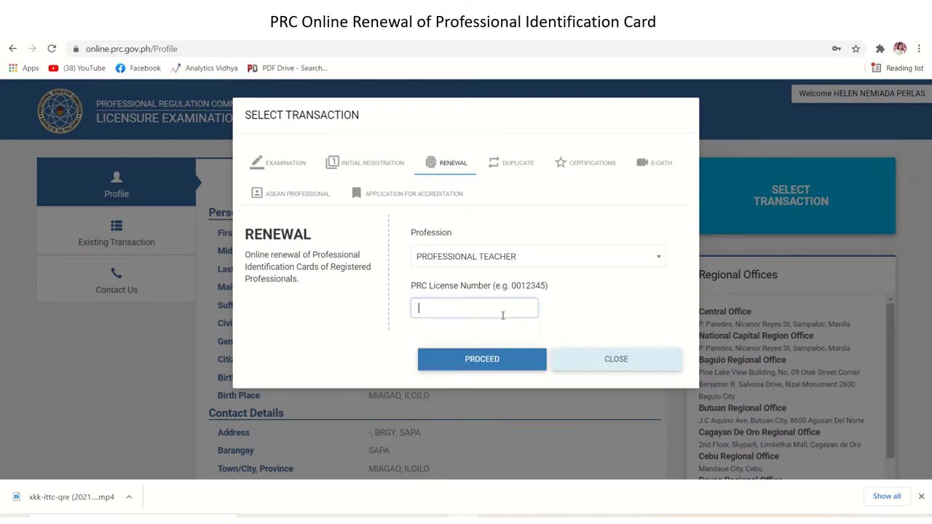
click(447, 335)
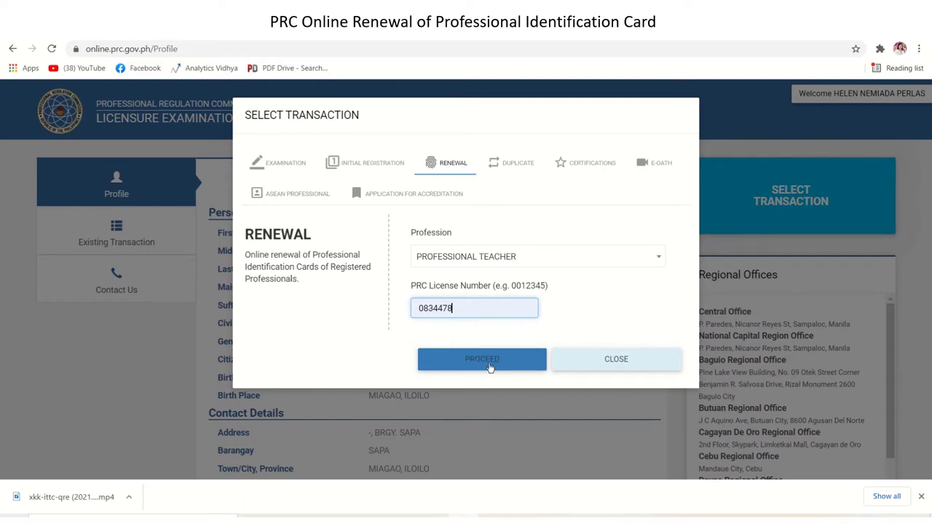
click(490, 368)
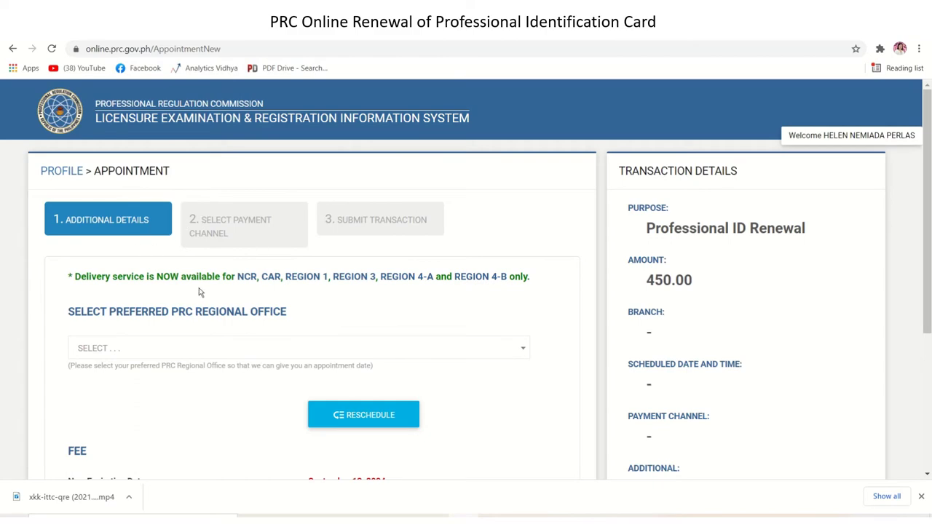
Check the 450.00 renewal fee and scroll the regional office list to the Region VI Iloilo entries.
scroll(299, 341, down, 2)
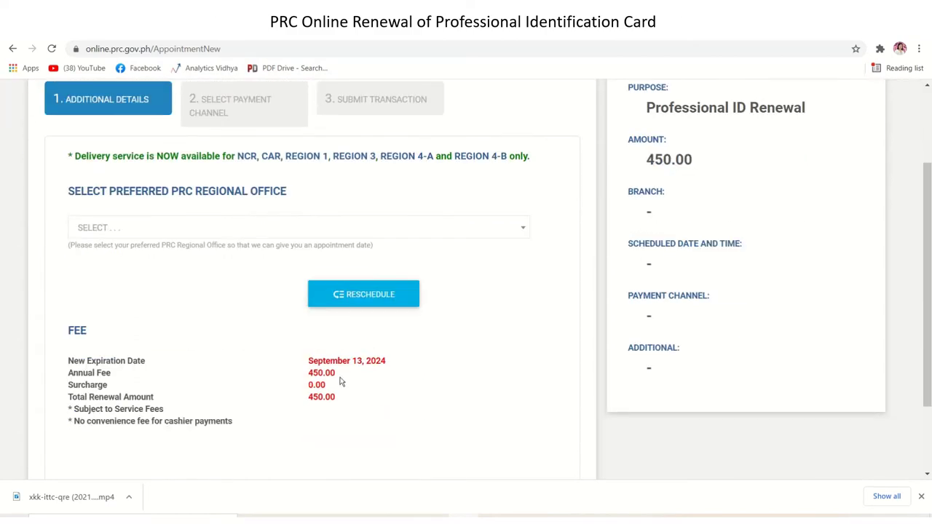
scroll(353, 383, up, 2)
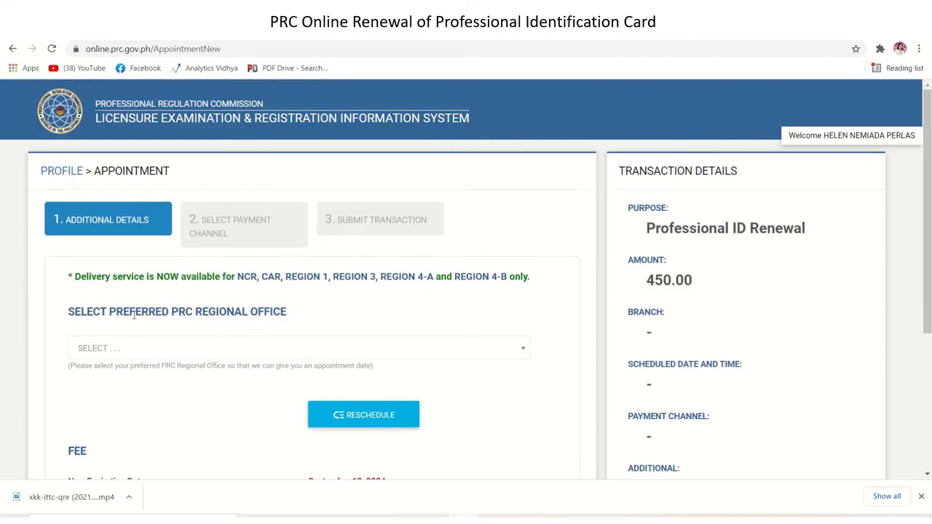
click(109, 348)
scroll(330, 295, down, 1)
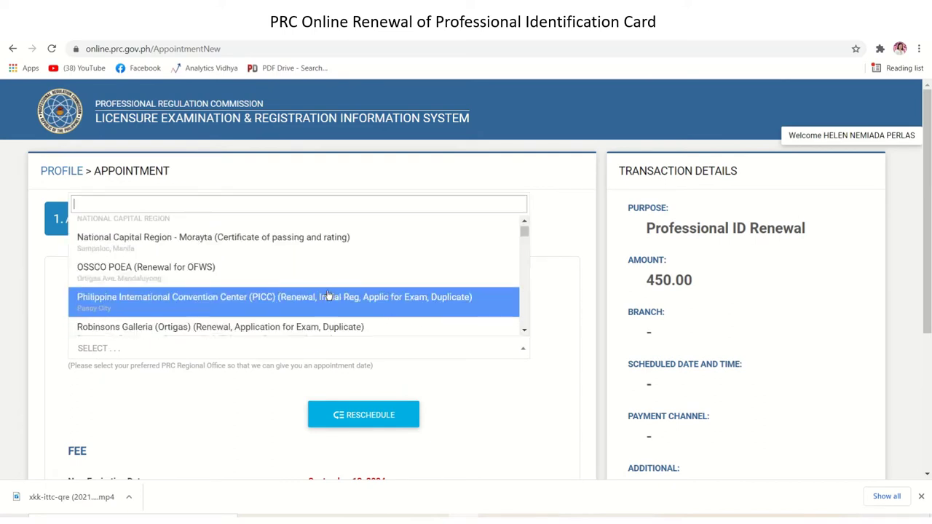
scroll(330, 295, down, 10)
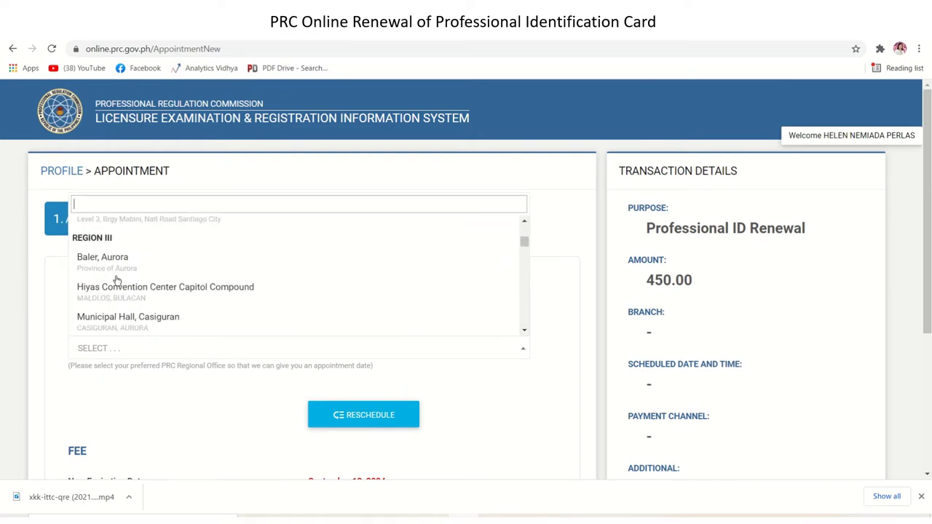
scroll(117, 280, down, 8)
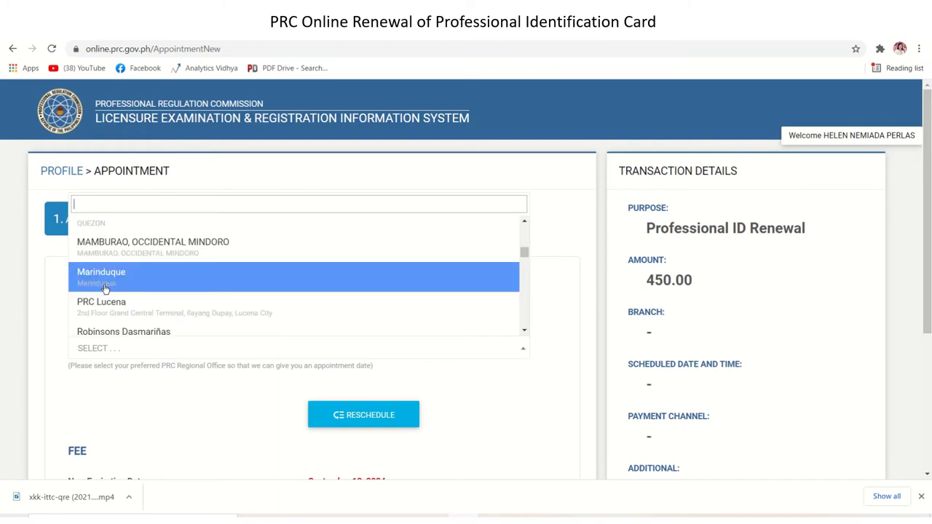
scroll(106, 290, down, 6)
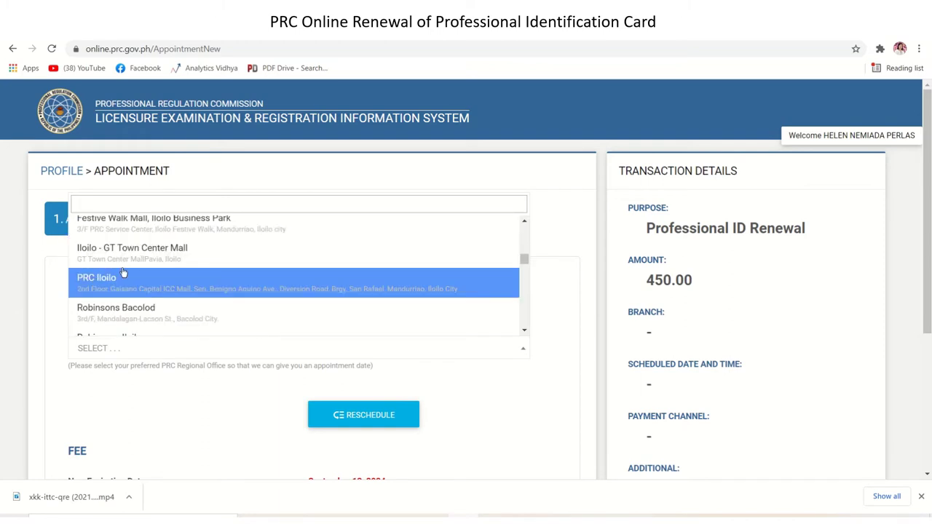
scroll(121, 270, up, 2)
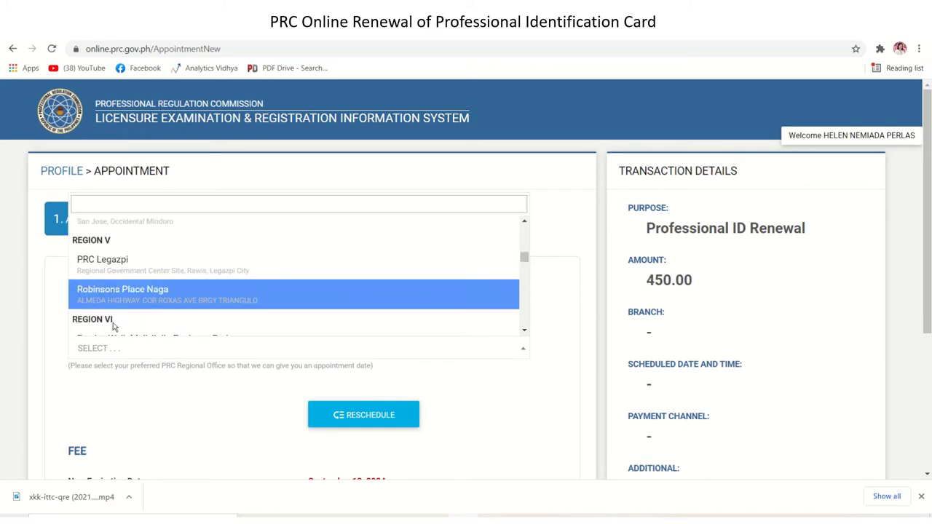
scroll(117, 313, down, 3)
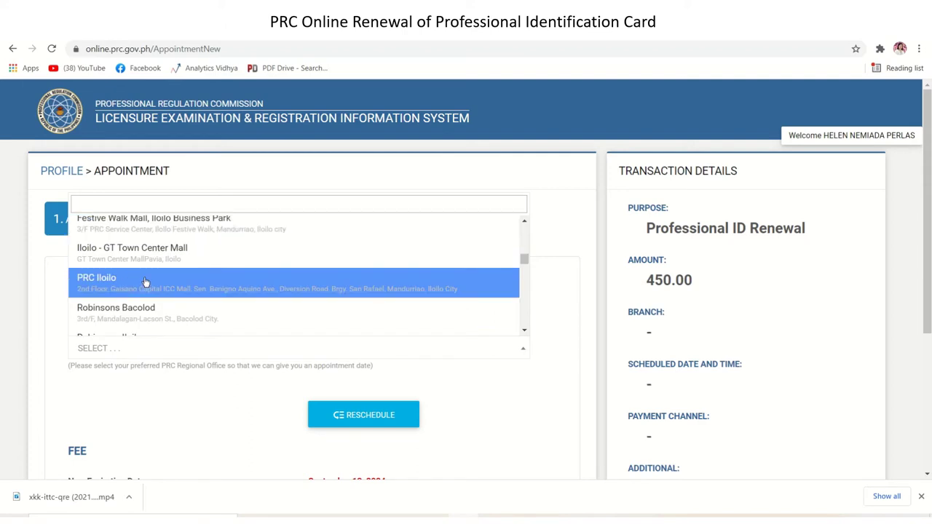
Choose Festive Walk Mall, Iloilo Business Park, getting the Nov 29, 2021, 04:00–05:00 PM slot.
click(151, 232)
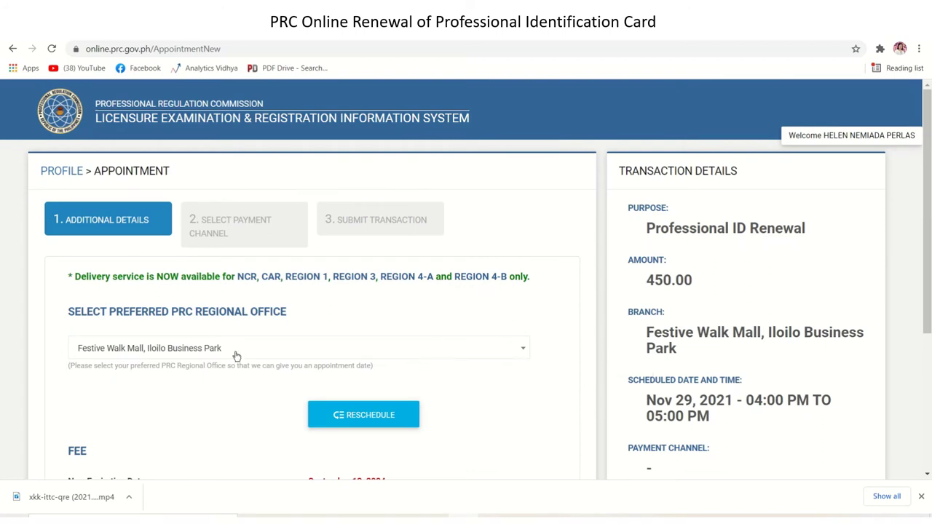
scroll(492, 312, down, 1)
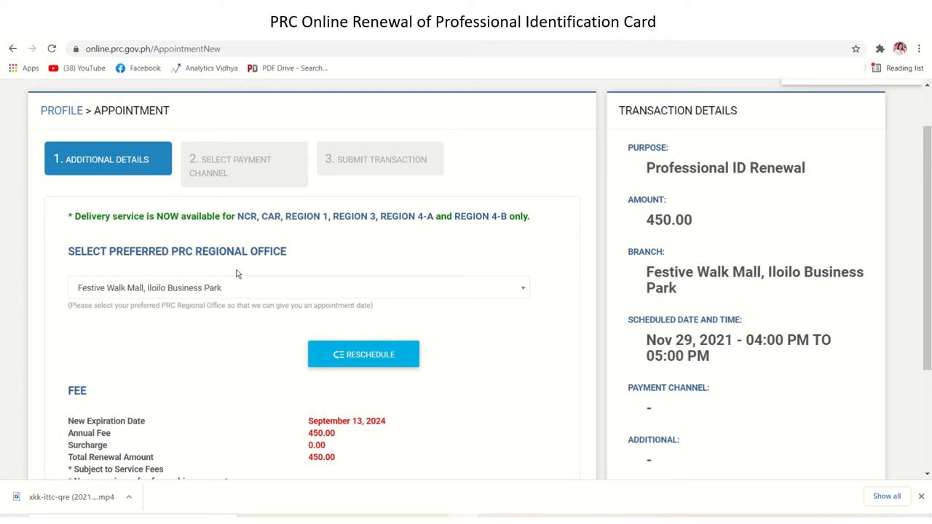
Switch the branch to PRC Iloilo for the Nov 23, 2021, 11:00 AM slot and continue.
click(520, 290)
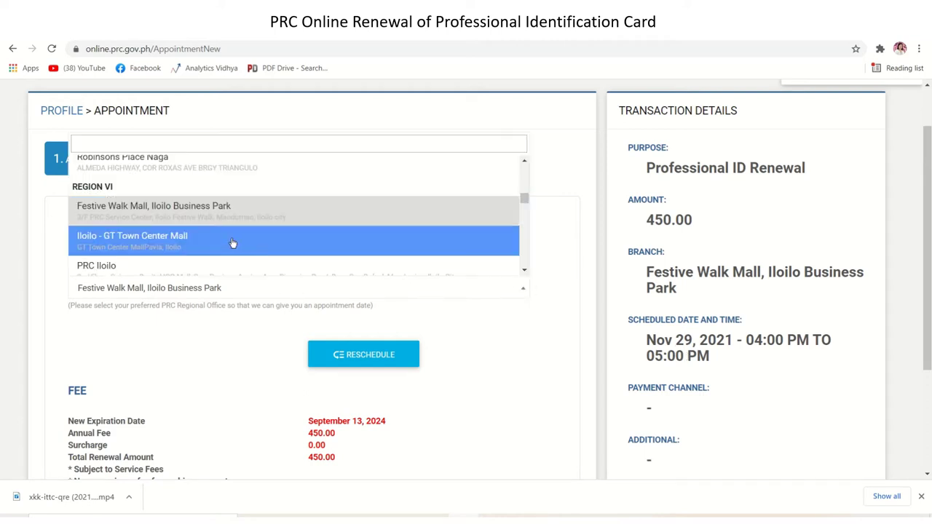
scroll(119, 260, down, 1)
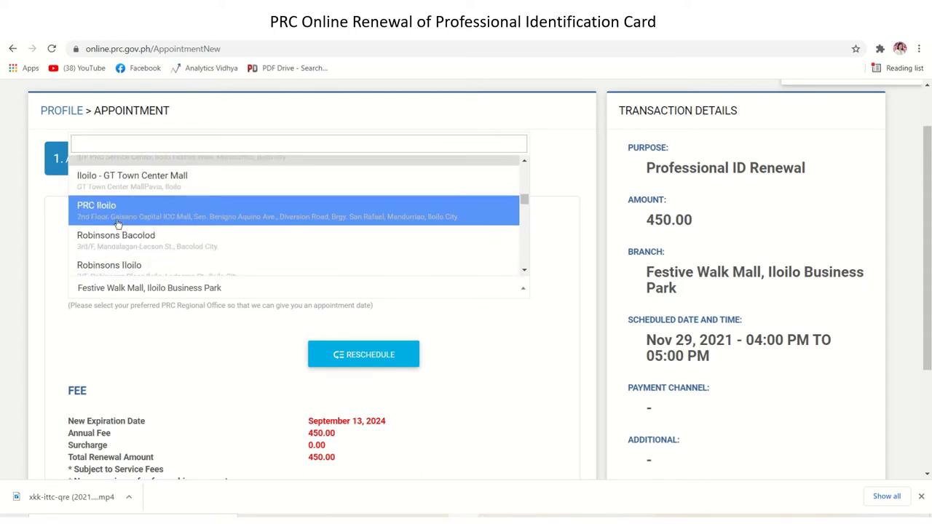
click(119, 211)
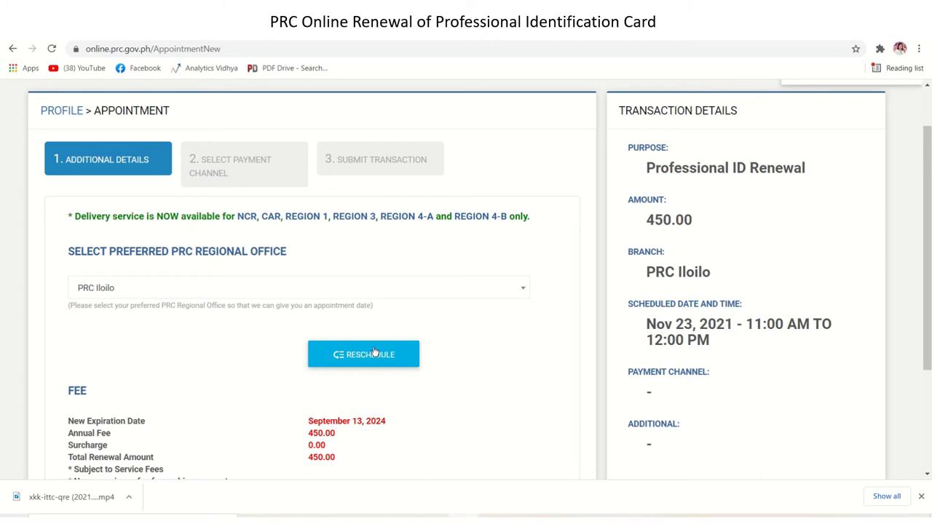
scroll(475, 354, down, 2)
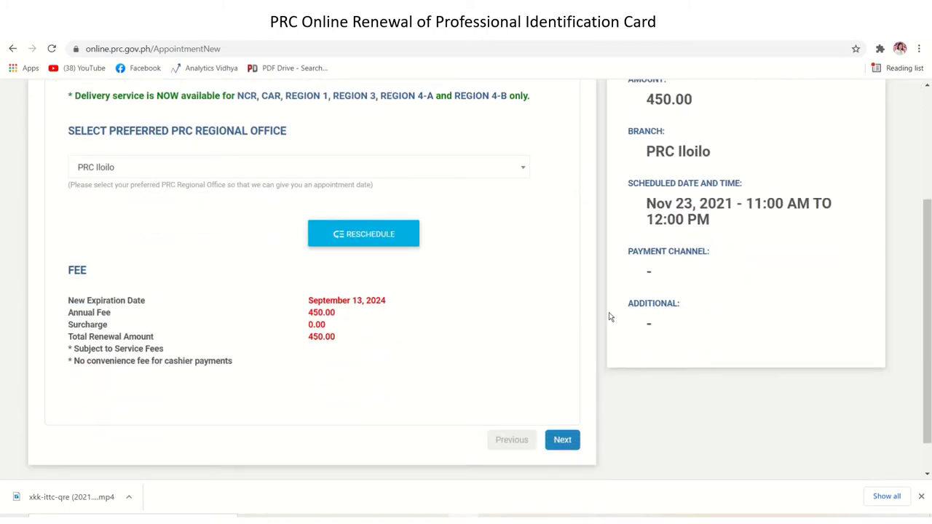
scroll(532, 265, up, 2)
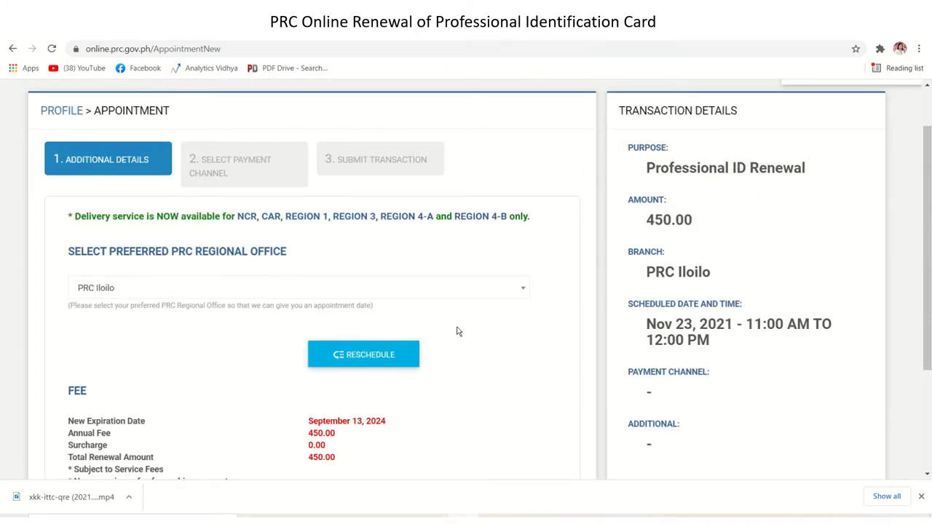
scroll(458, 331, down, 3)
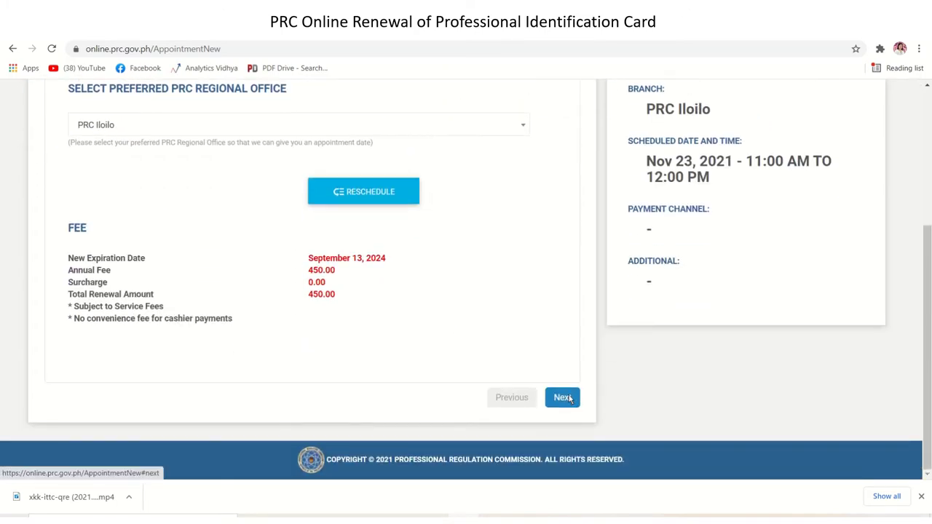
click(563, 398)
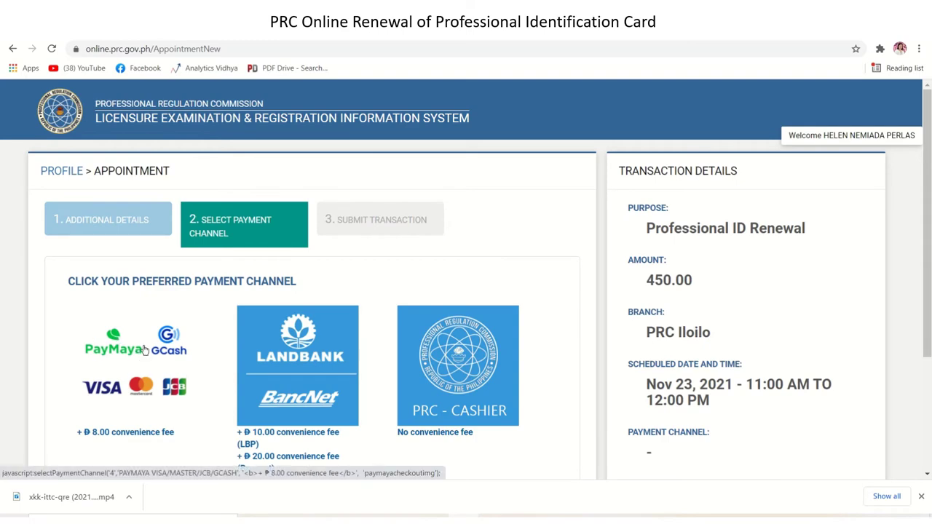
Choose PayMaya/GCash as the payment channel, acknowledge it, and advance to Submit Transaction.
click(145, 351)
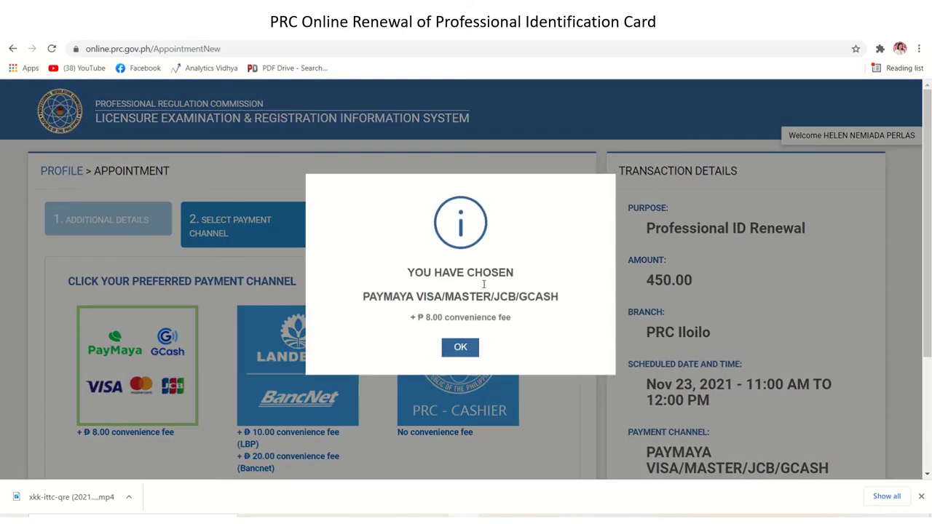
click(461, 348)
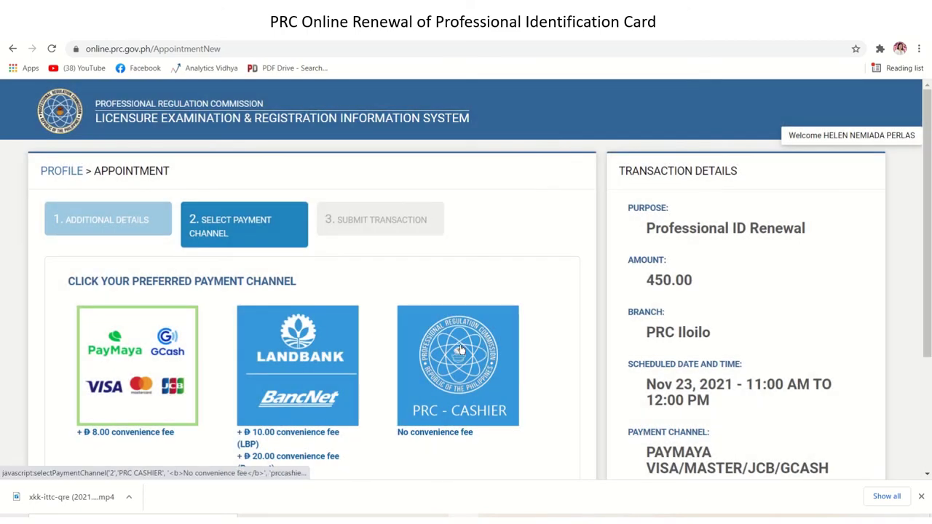
scroll(452, 357, down, 3)
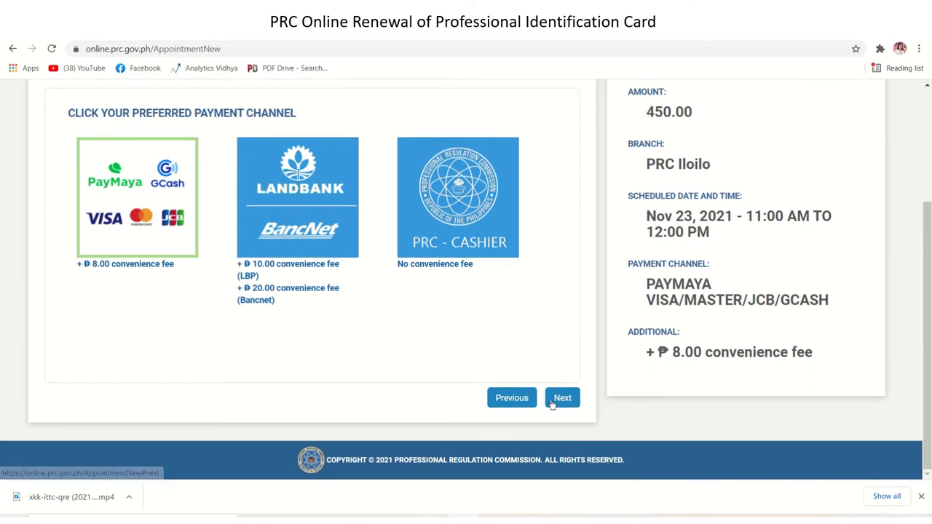
click(561, 399)
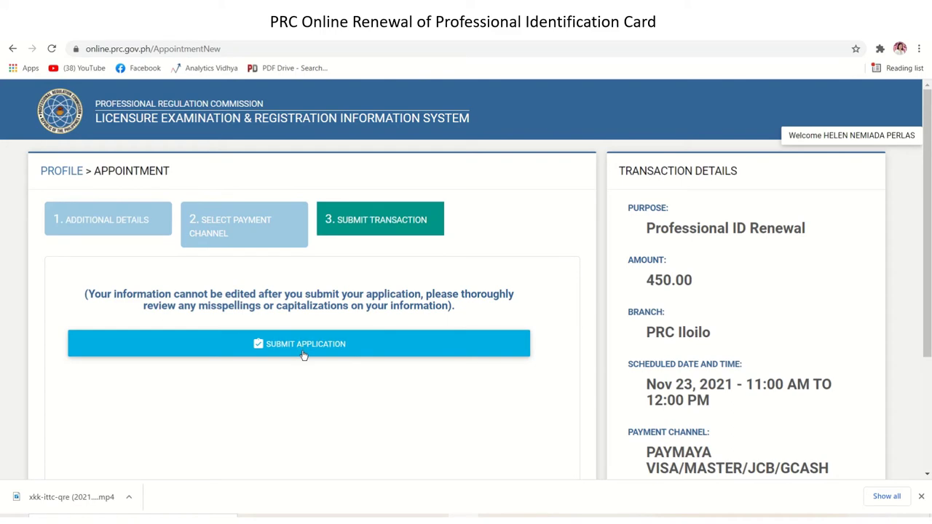
Submit the Professional ID renewal application and confirm the submission with YES.
scroll(304, 355, down, 3)
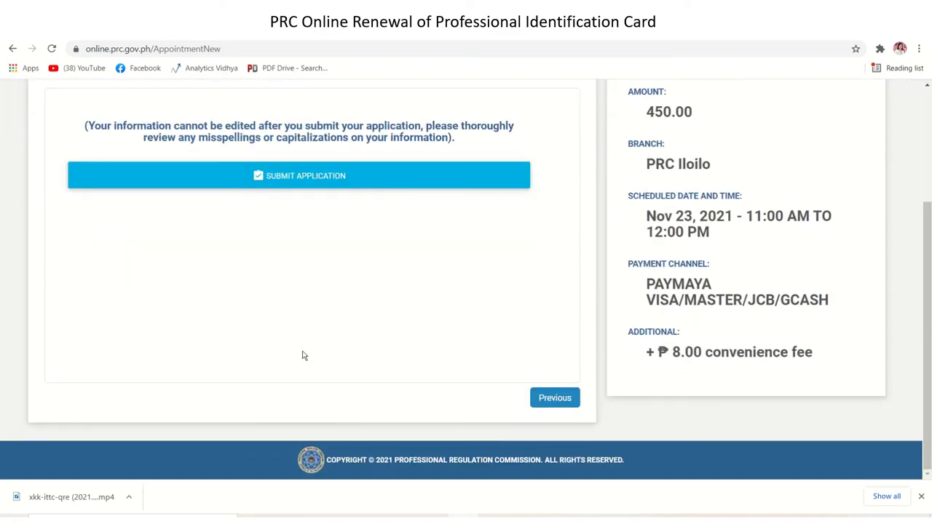
scroll(430, 292, up, 2)
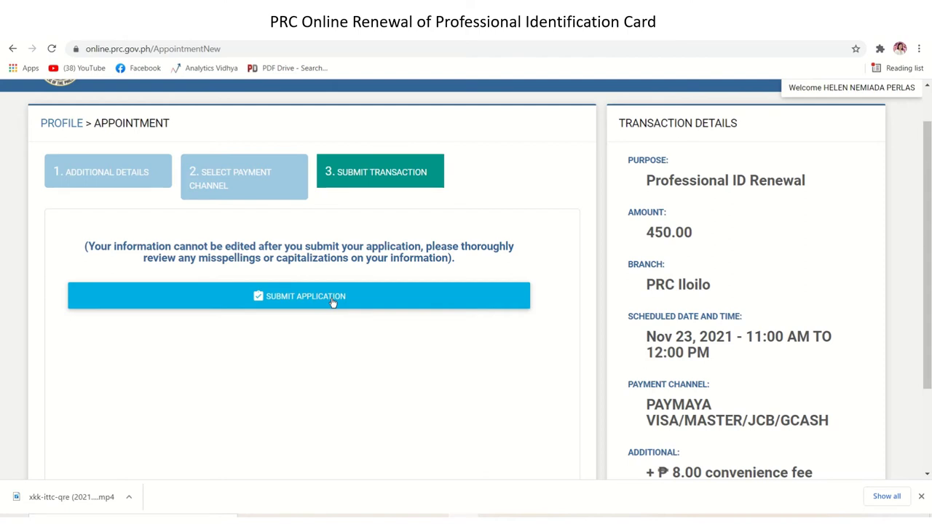
click(332, 303)
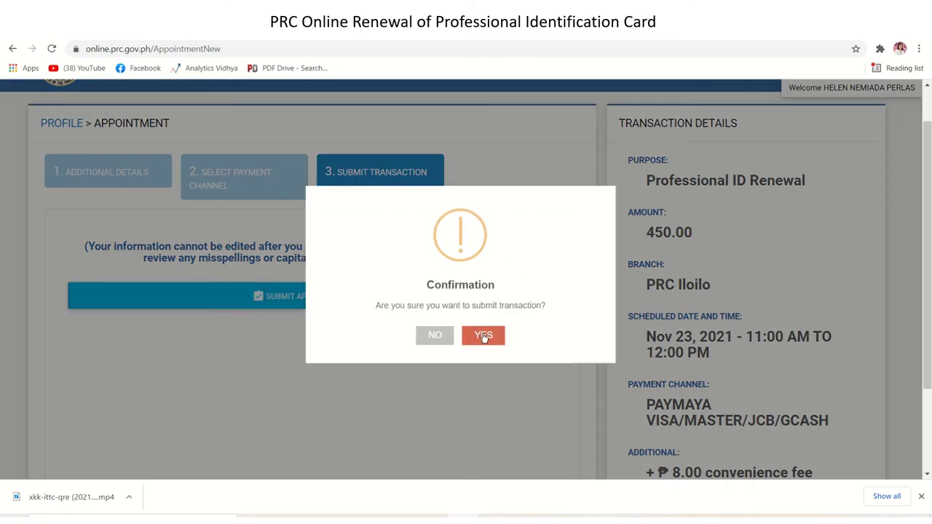
click(483, 336)
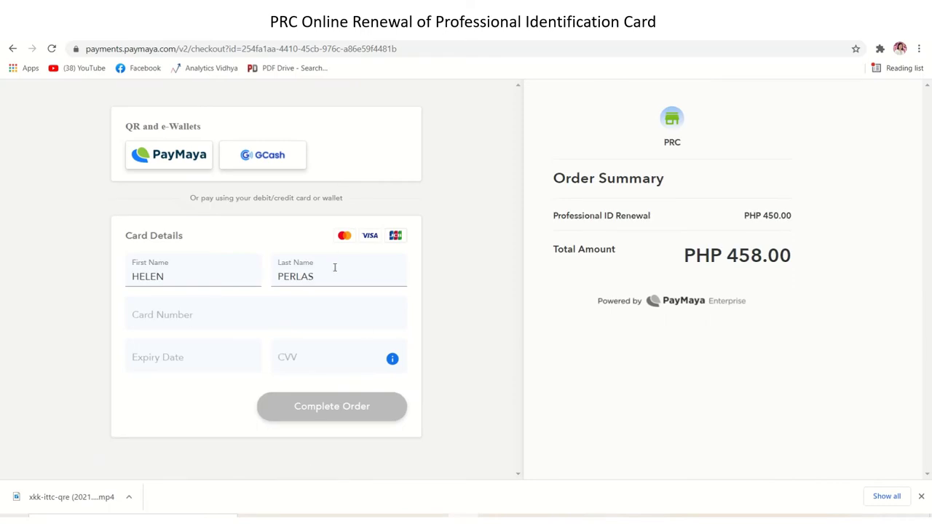
Pay with the GCash wallet option under QR and e-Wallets in PayMaya Checkout.
click(264, 155)
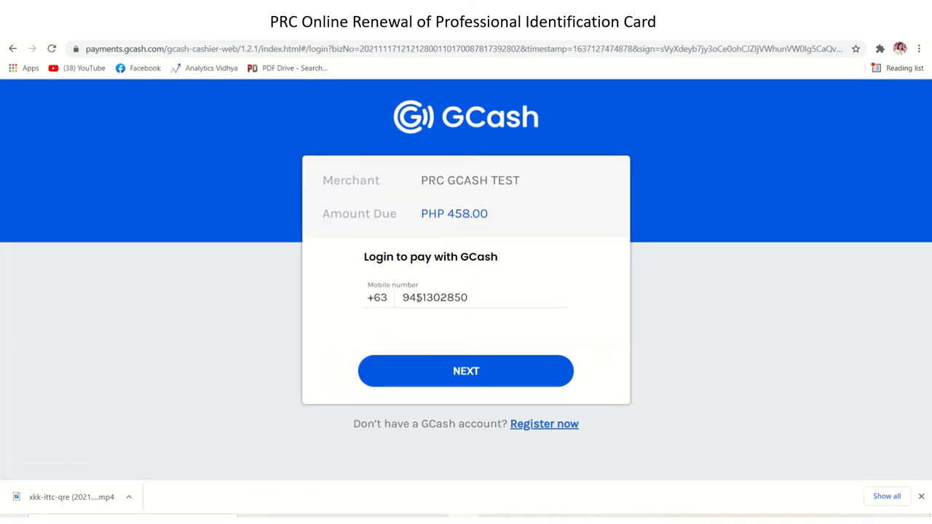
Log in to GCash with the mobile number, the texted 6-digit authentication code, and the 4-digit MPIN.
click(473, 369)
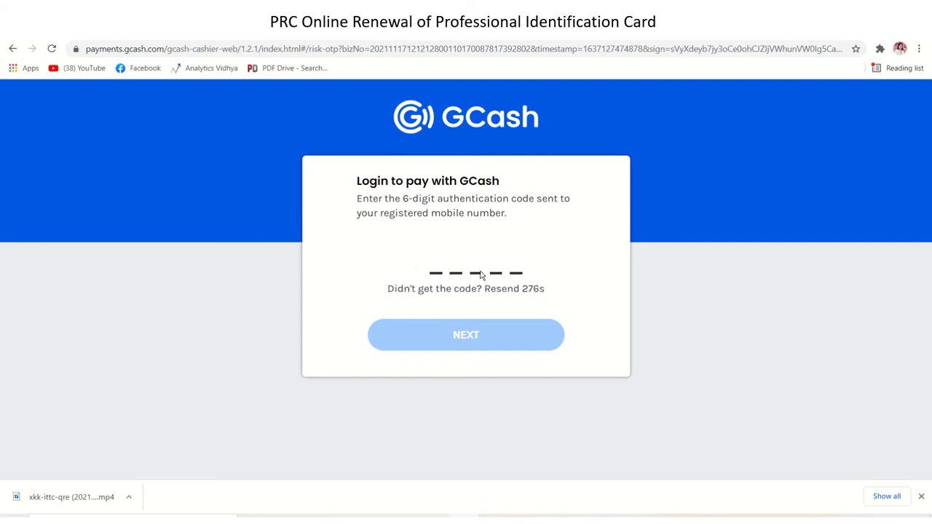
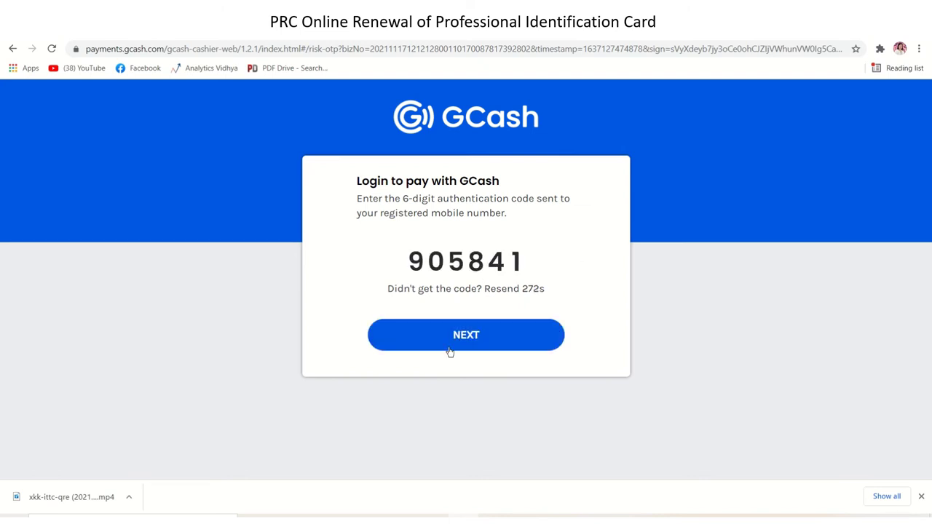
click(453, 346)
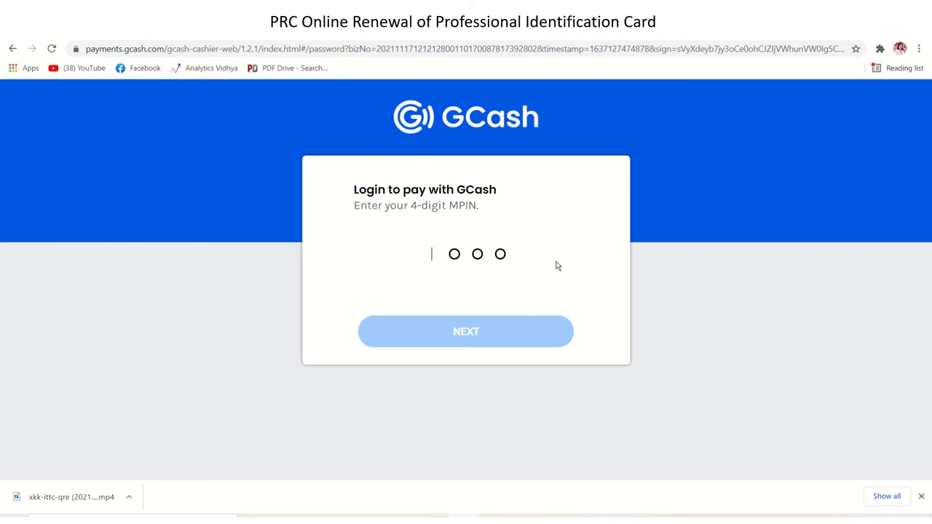
click(494, 332)
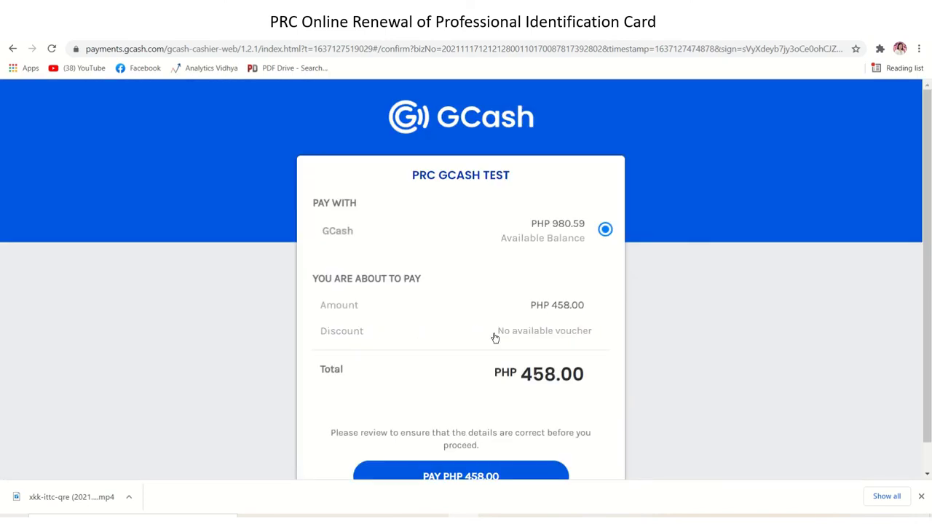
Pay the PHP 458.00 total to PRC from the GCash balance.
scroll(490, 237, down, 1)
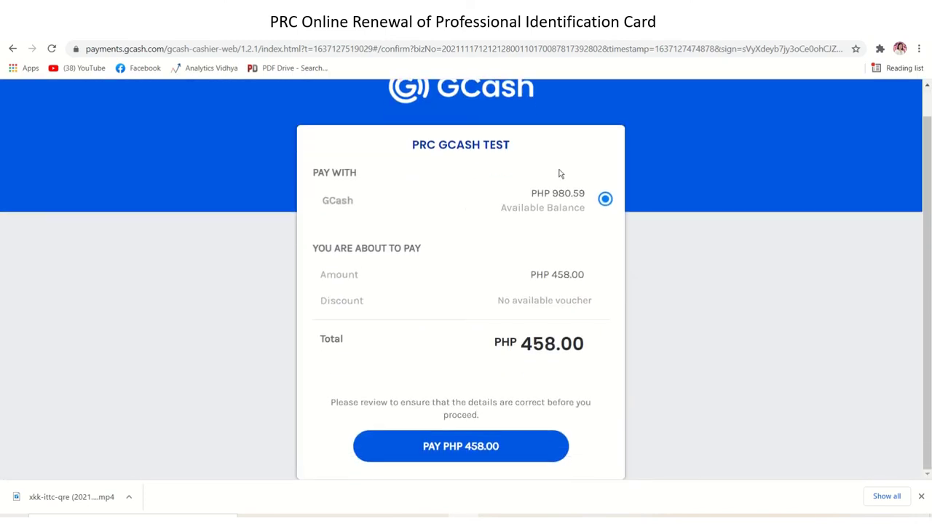
click(466, 454)
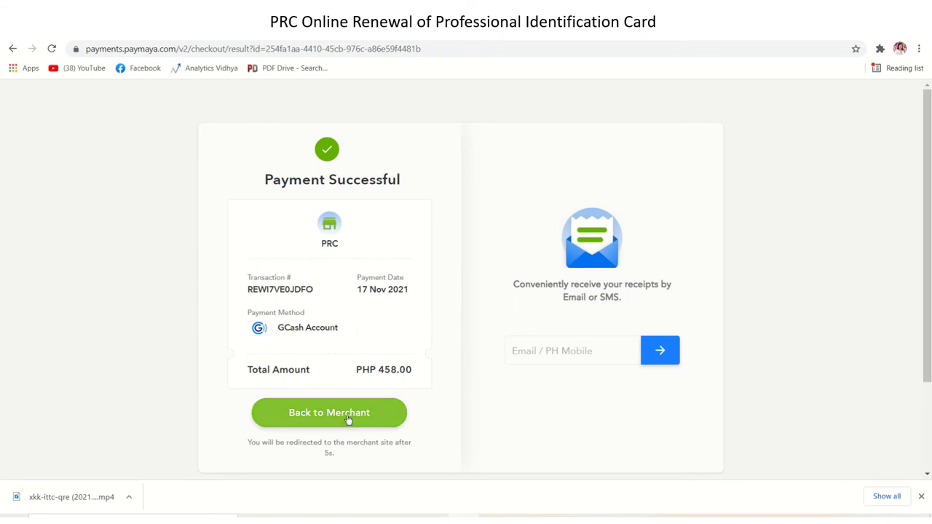
Send the PayMaya payment receipt to the user's e-mail address, then return to PRC LERIS.
click(577, 348)
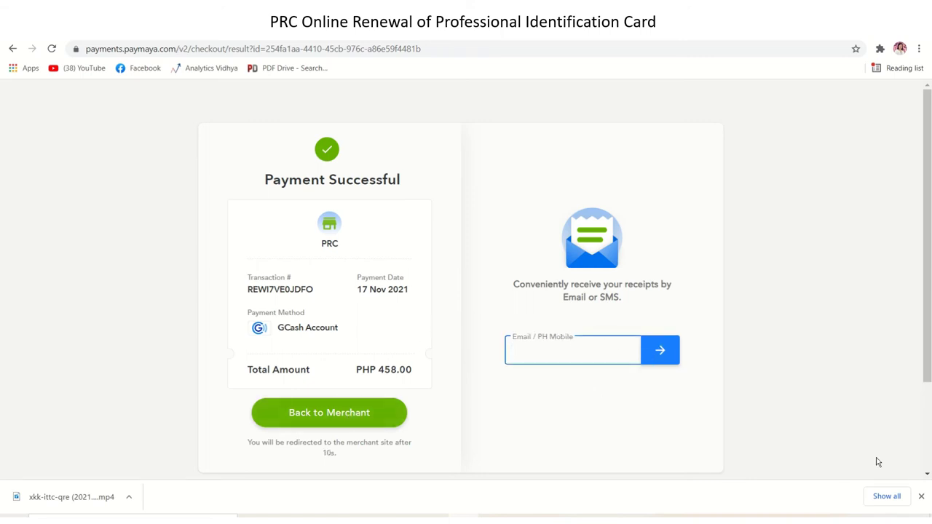
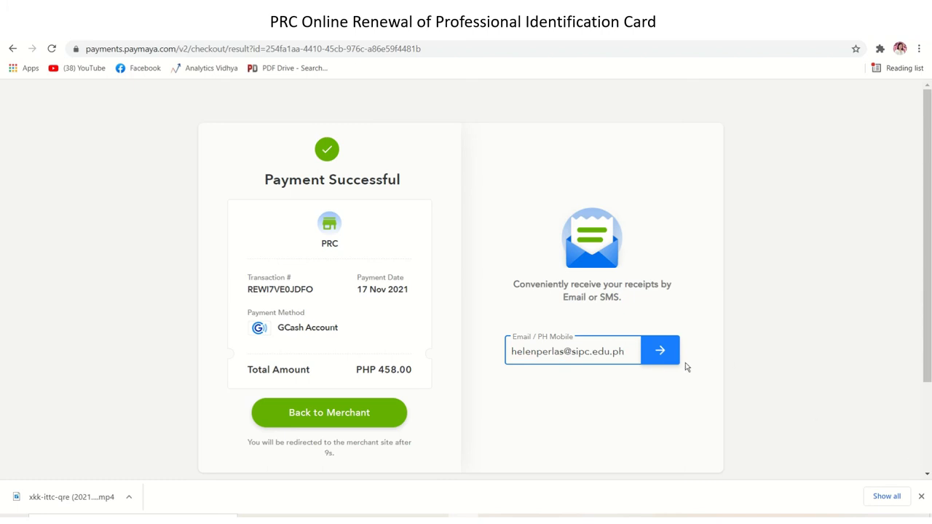
click(669, 356)
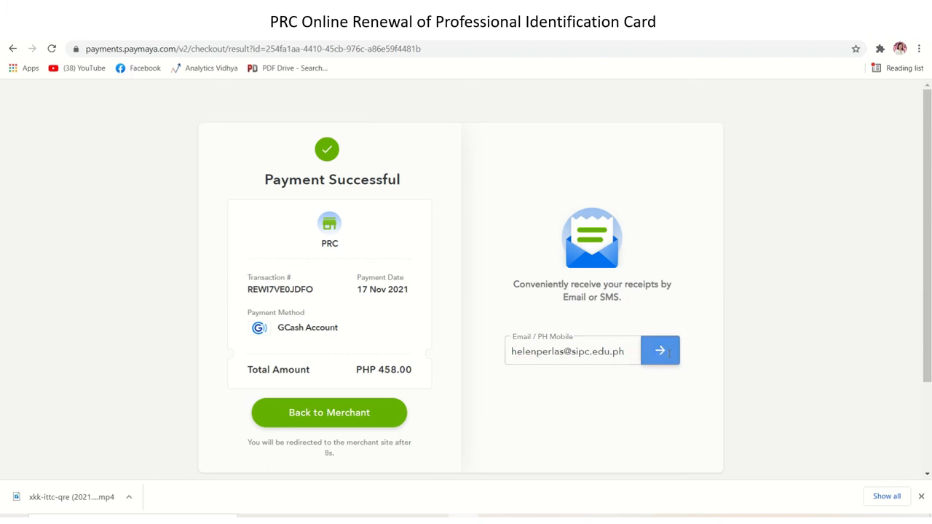
click(344, 411)
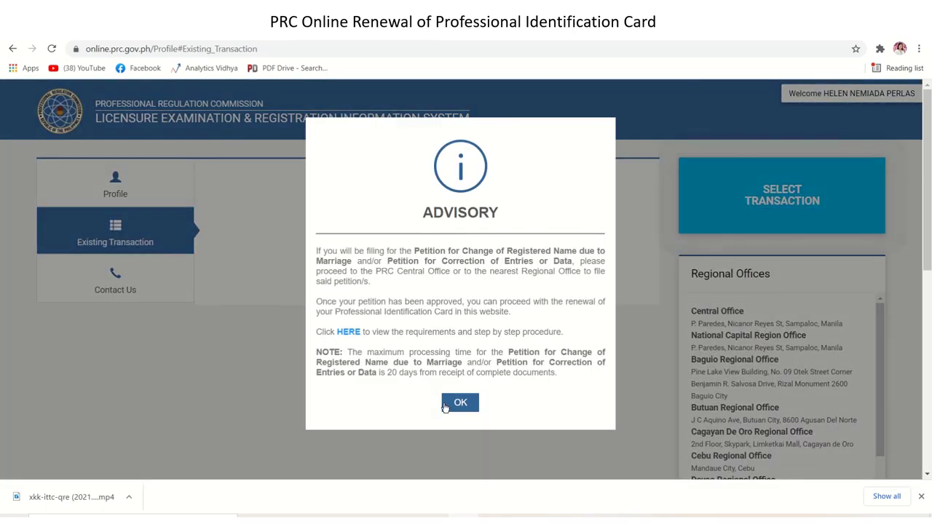
Dismiss the petition and appointment-slot notices and confirm the Nov 23 PRC Iloilo renewal shows PAID.
click(460, 404)
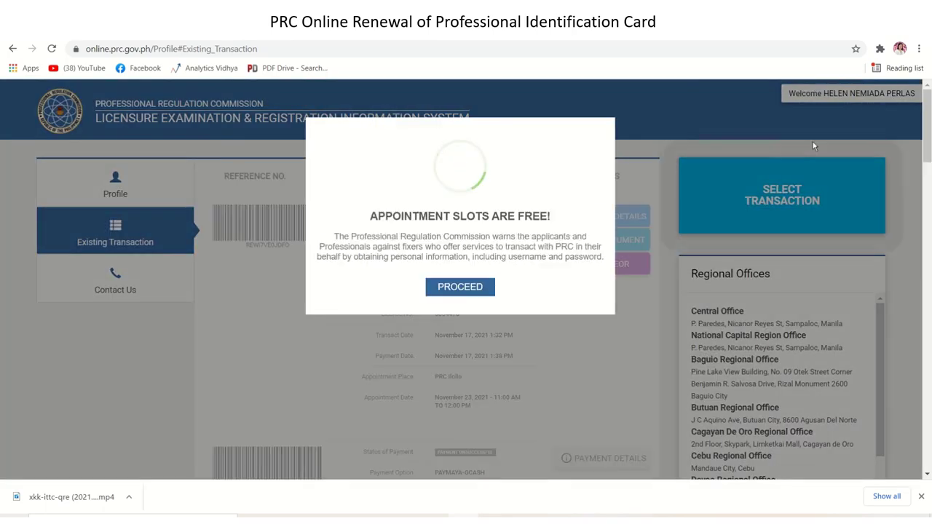
click(479, 294)
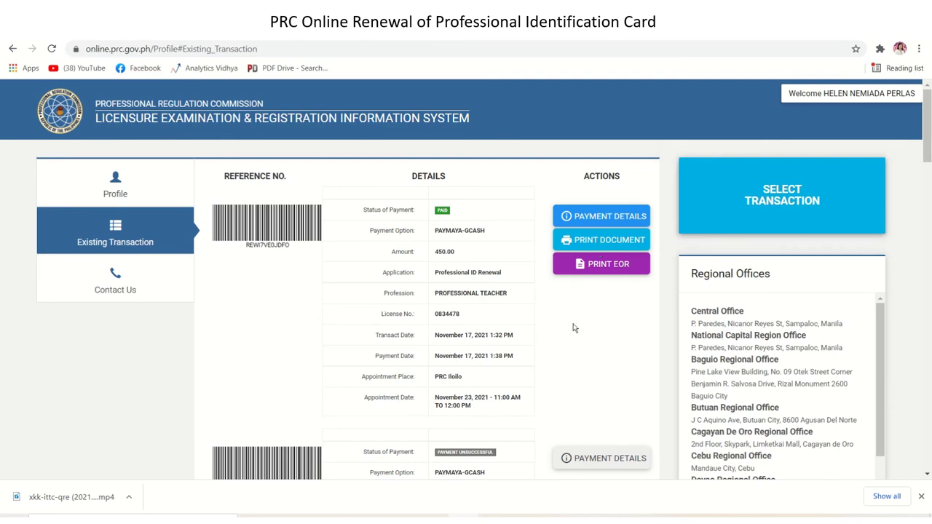
scroll(561, 400, down, 1)
scroll(562, 400, down, 5)
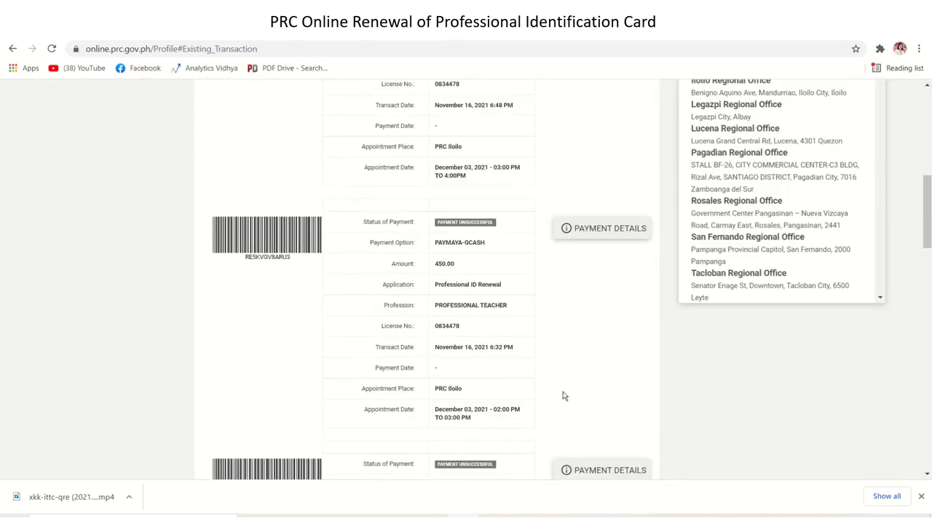
scroll(563, 395, down, 3)
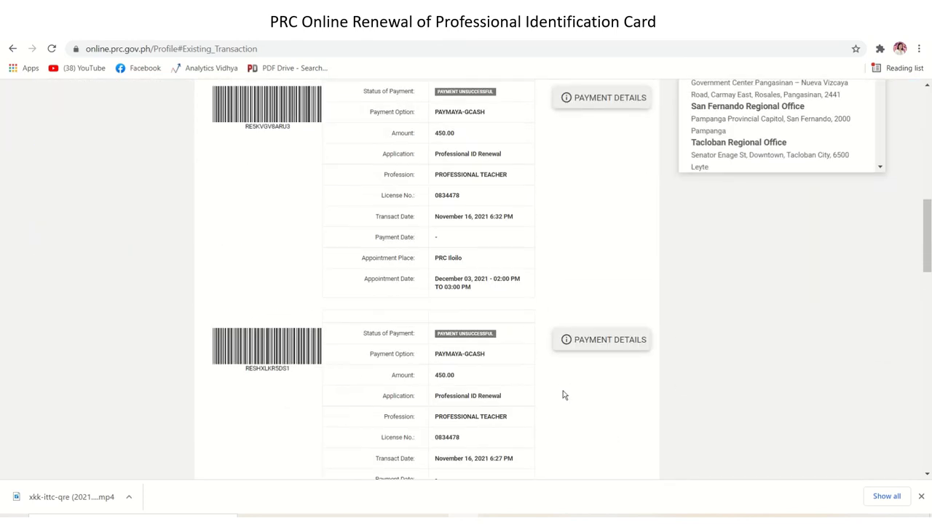
scroll(589, 389, down, 3)
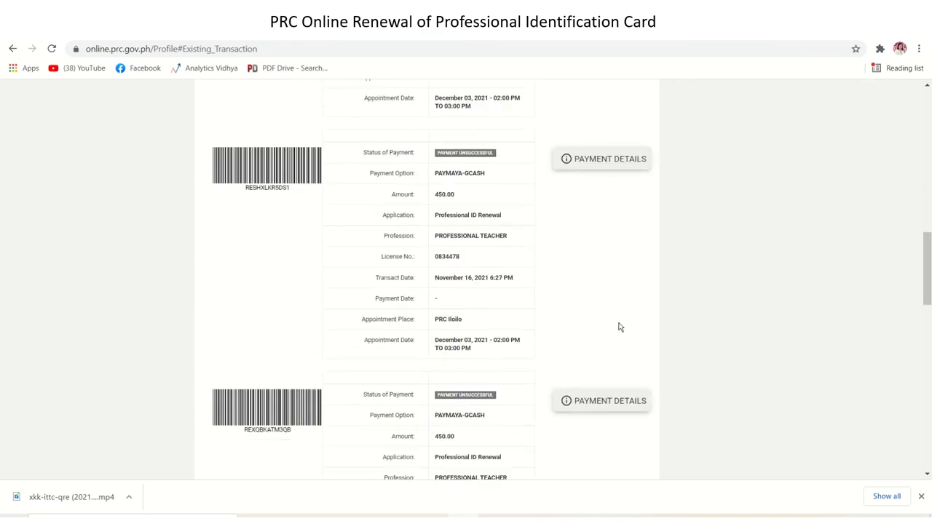
scroll(620, 327, down, 3)
scroll(619, 327, up, 5)
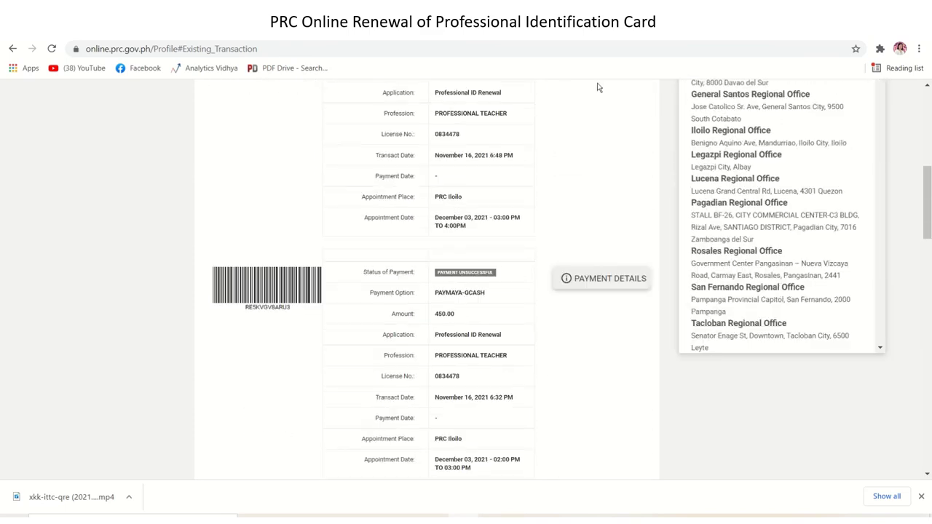
scroll(797, 348, up, 5)
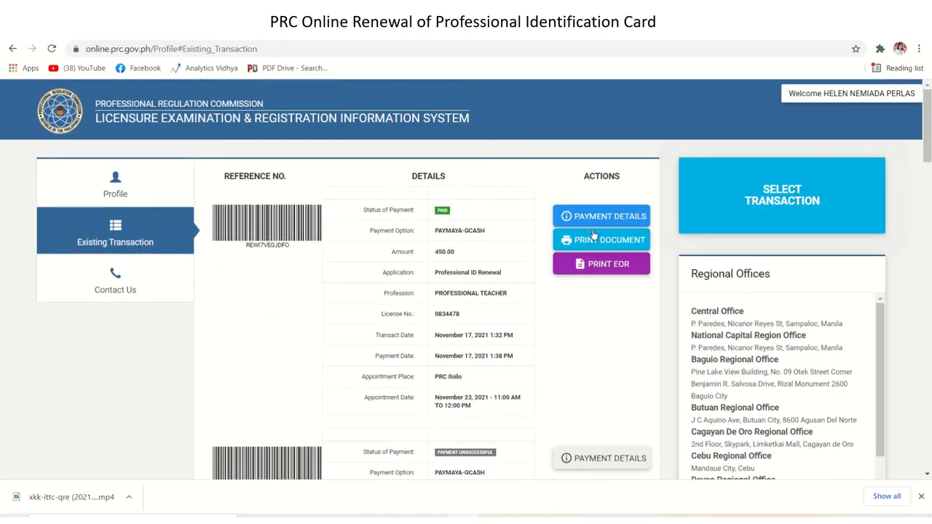
Open the printable Application for Professional Identification Card for the paid Nov 23 appointment.
click(586, 241)
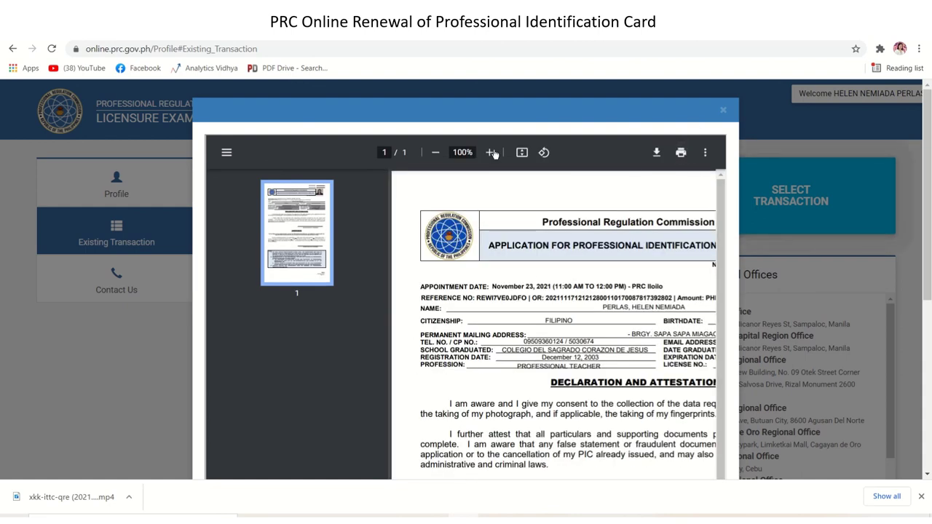
key(ctrl+a)
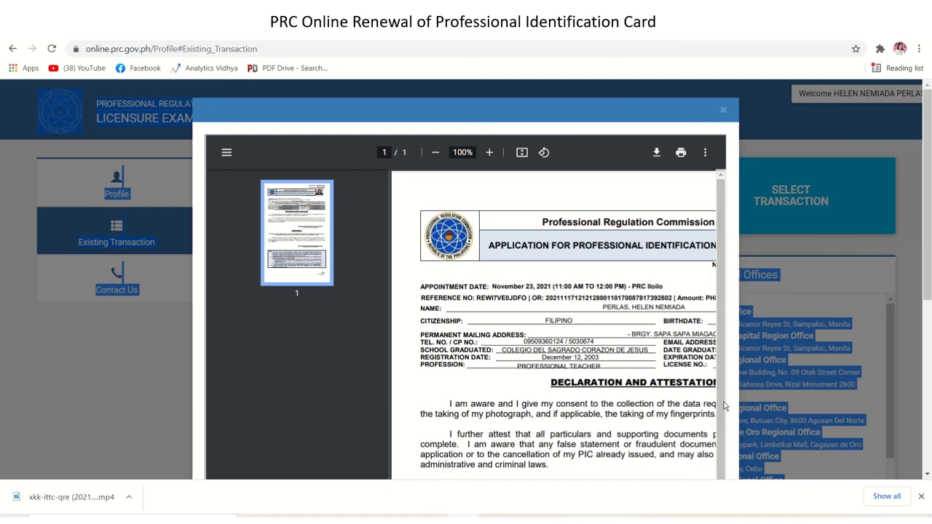
mouse_move(466, 3)
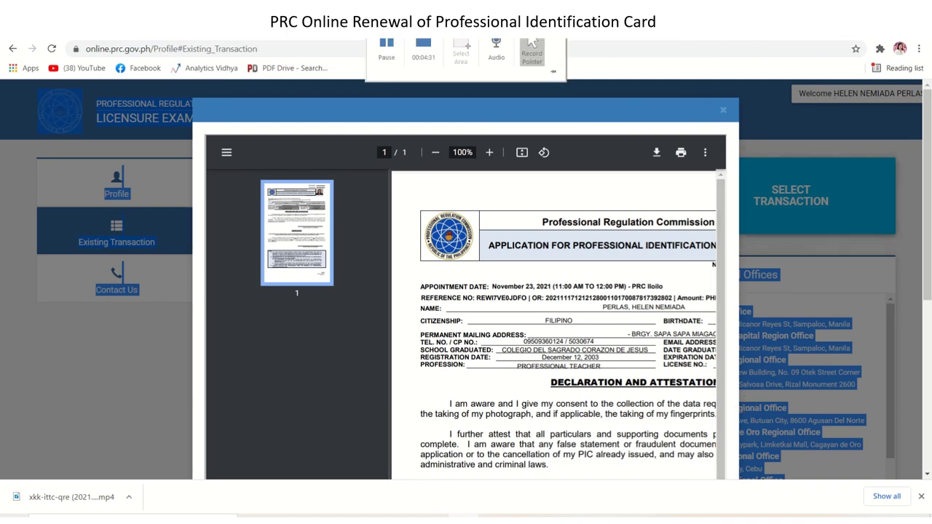